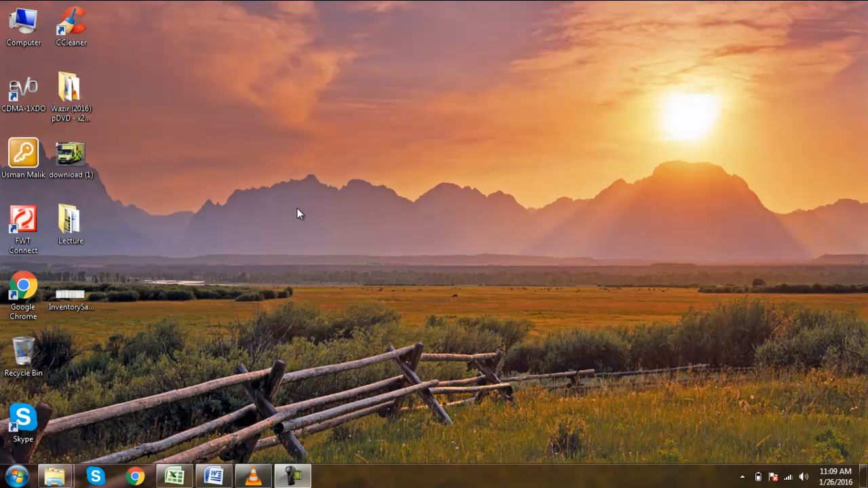
Restore the minimized Ledger workbook from the taskbar so Excel fills the screen.
click(174, 476)
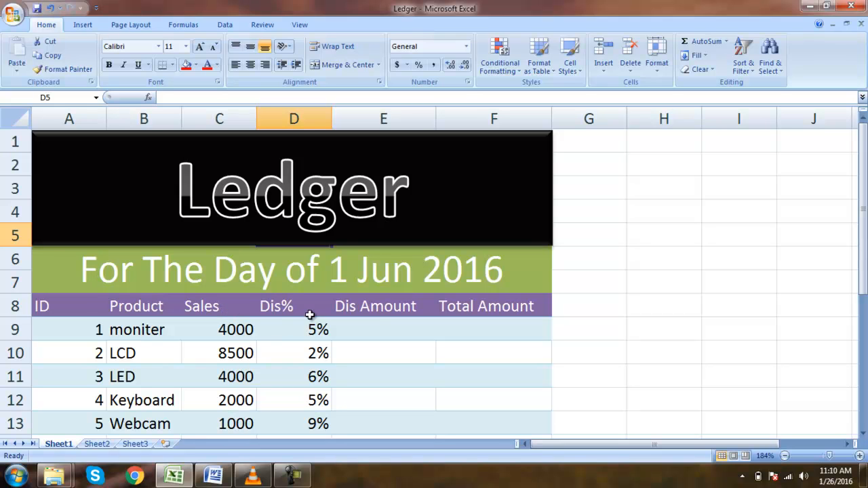
drag(864, 233, 865, 238)
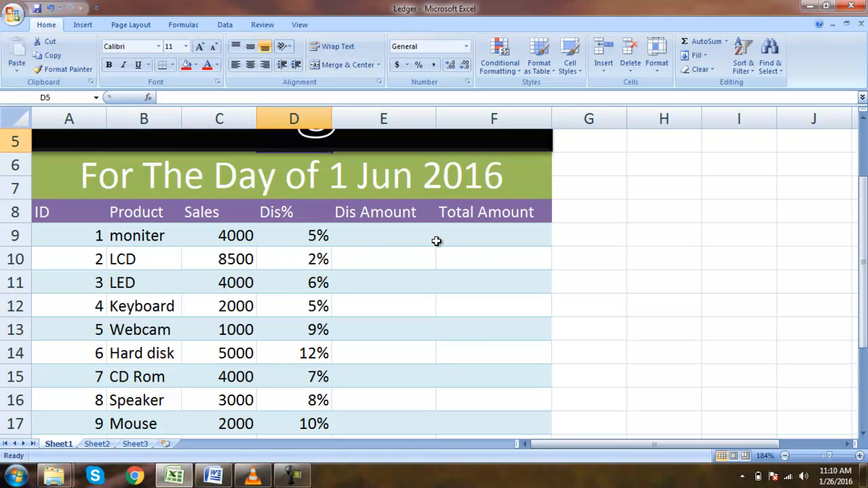
click(461, 241)
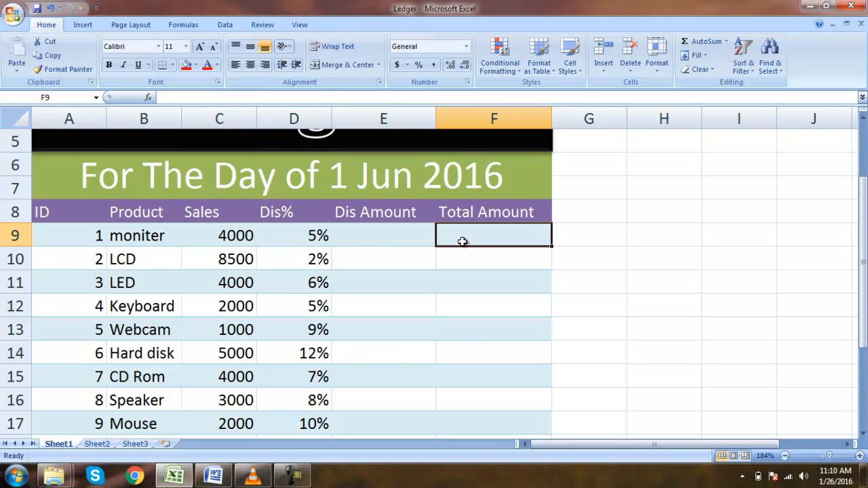
click(412, 237)
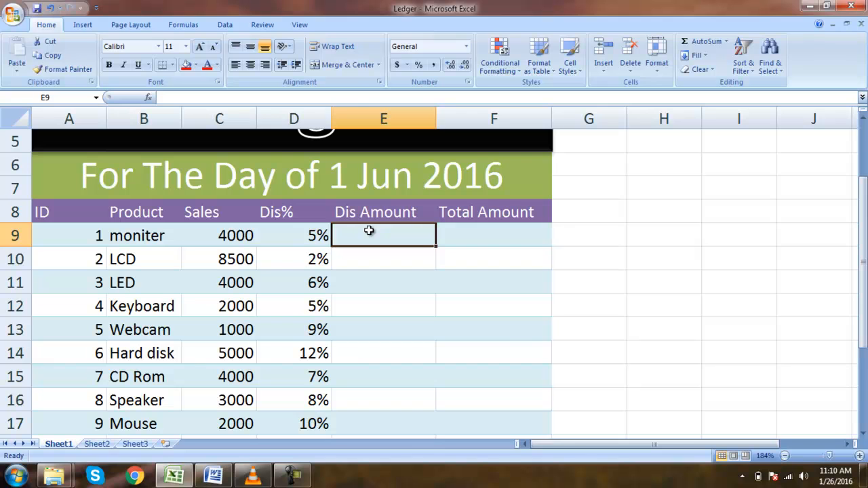
Enter =C9*D9 in E9 so the monitor's Dis Amount shows 200.
text(=)
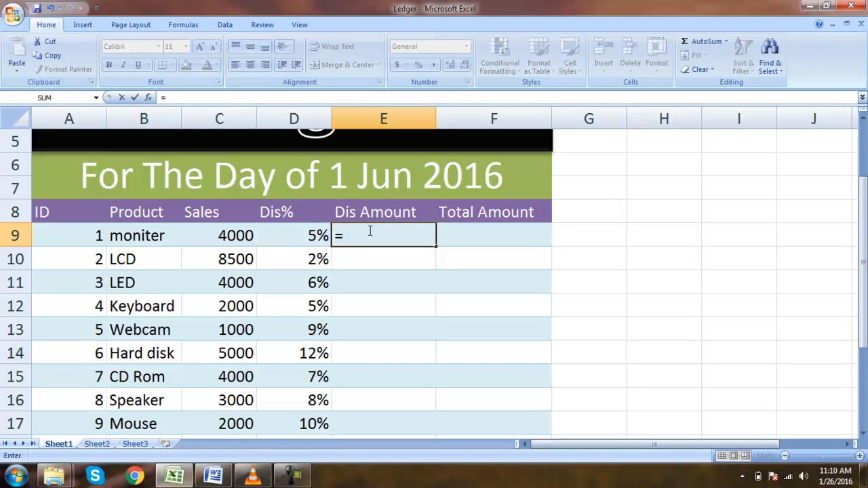
key(Left)
key(Left)
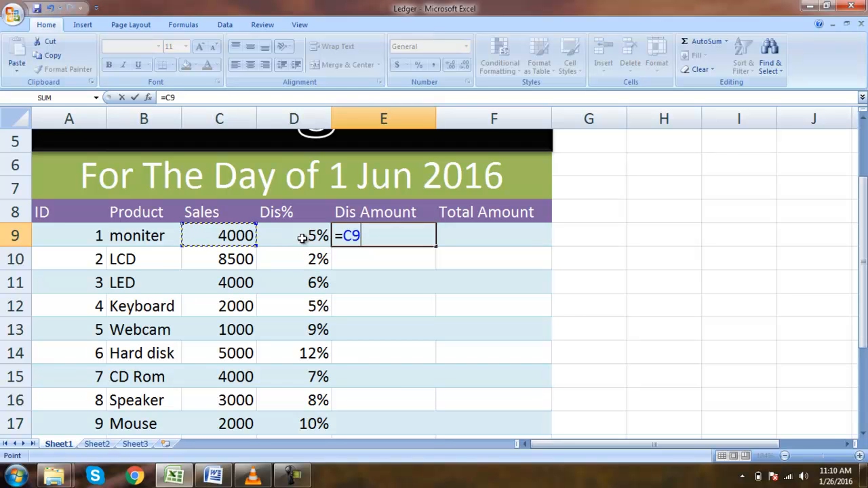
text(*)
click(301, 237)
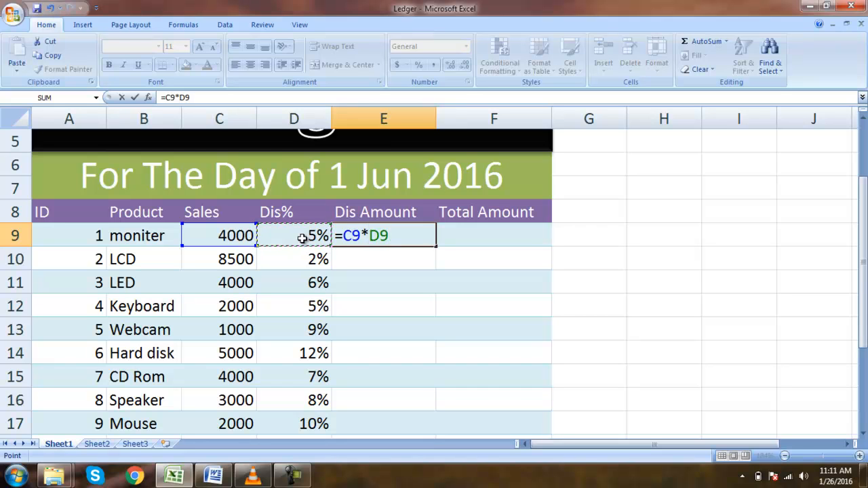
key(Return)
Check that E9's formula references C9 and D9, then move to E10.
key(Up)
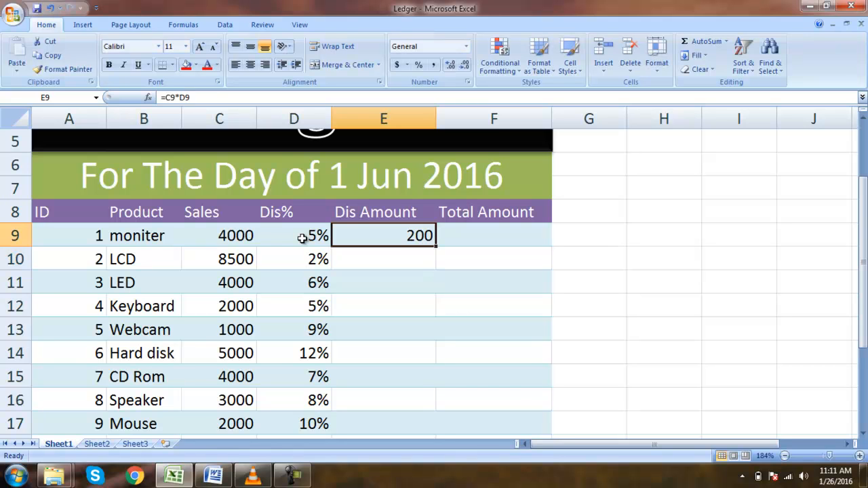
key(Down)
key(Left)
key(Left)
key(Up)
key(Right)
key(Left)
key(Right)
key(Right)
key(Down)
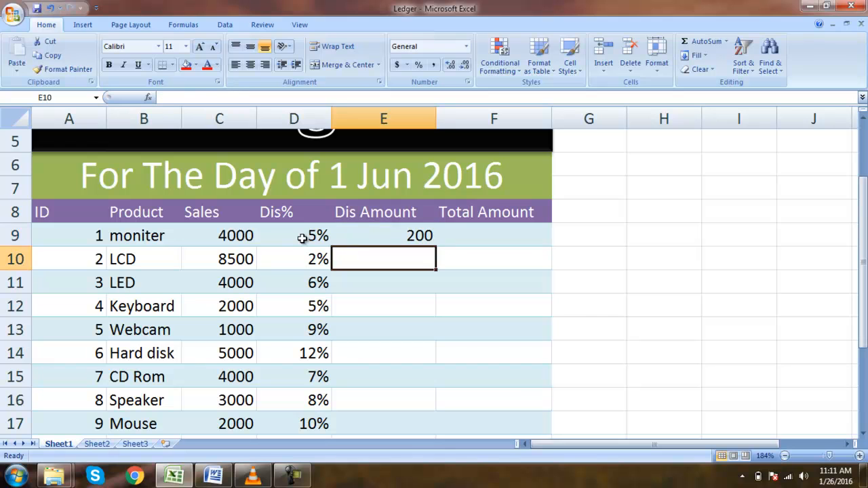
Enter =C10*D10 in E10 so the LCD's Dis Amount shows 170.
text(=)
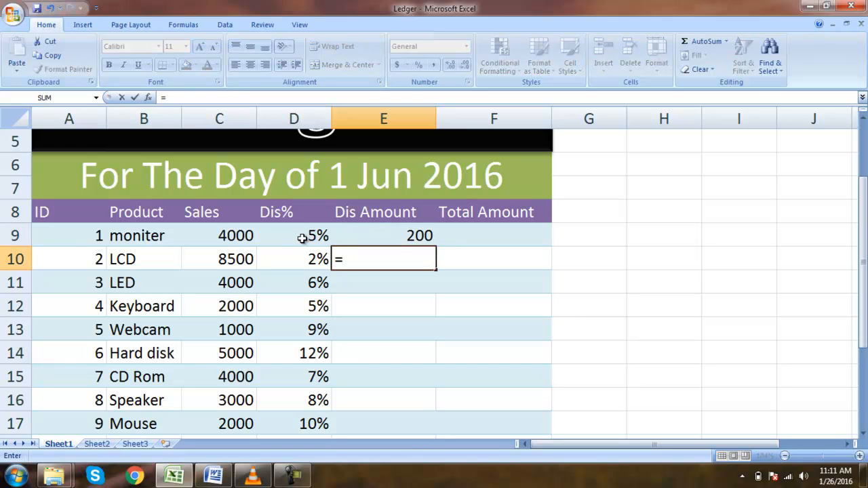
key(Left)
key(Left)
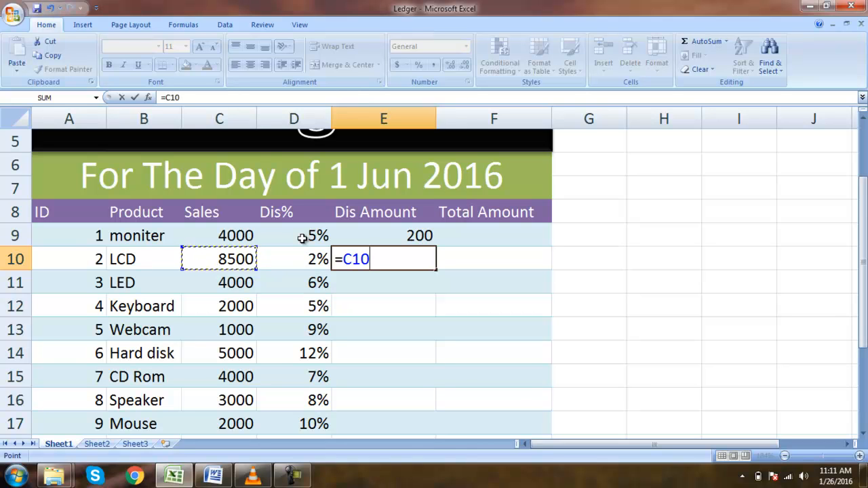
text(*)
key(Left)
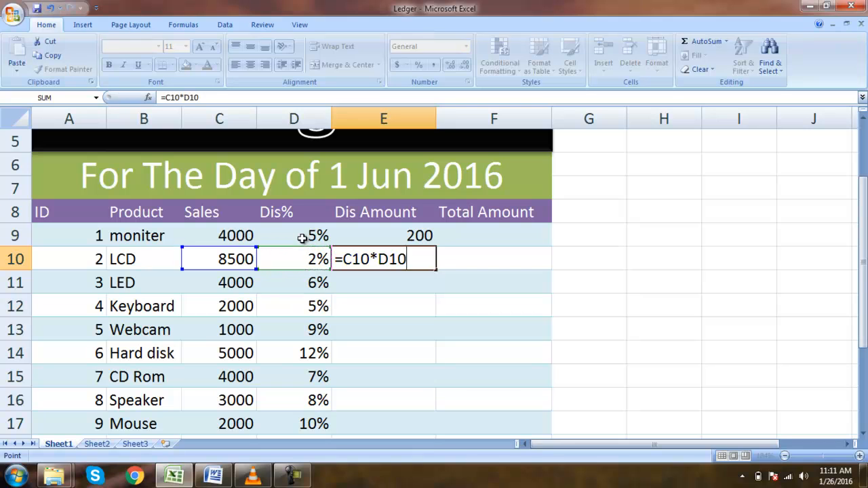
key(Return)
Review the Dis Amount column down to the Net Amount cell and back up from E18.
key(Up)
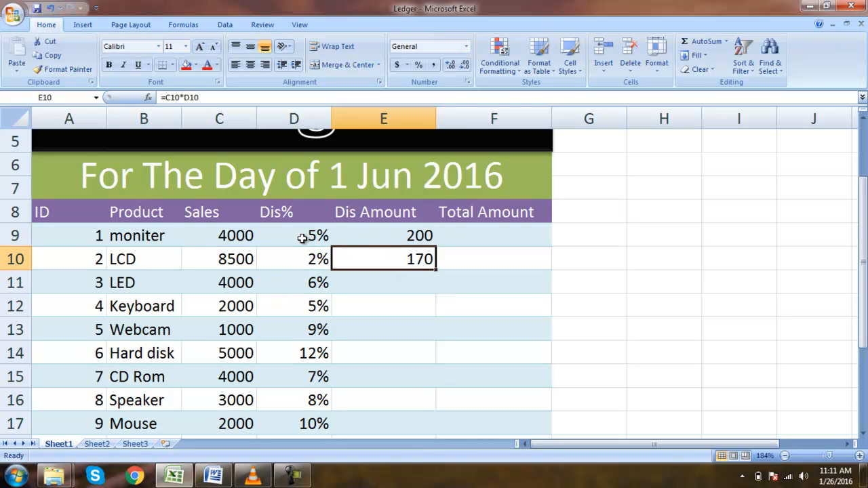
key(Down)
key(Down)
key(Down)
key(Down)
key(Down)
key(Down)
key(Down)
key(Down)
key(Down)
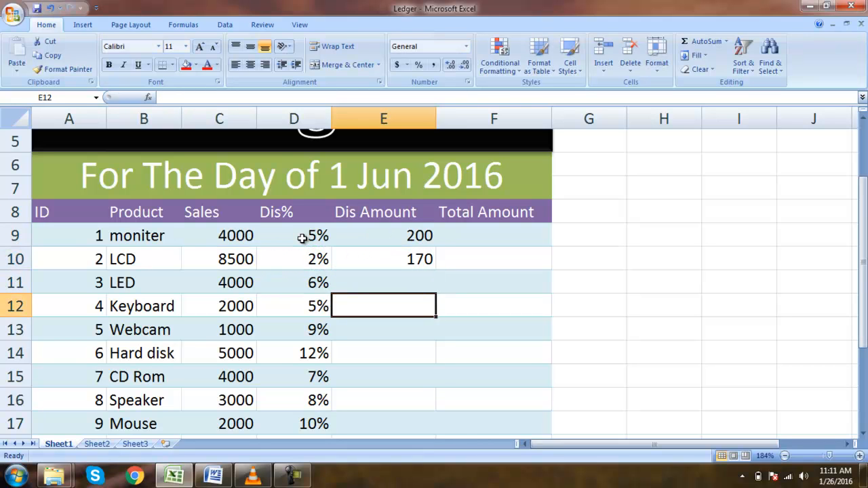
key(Up)
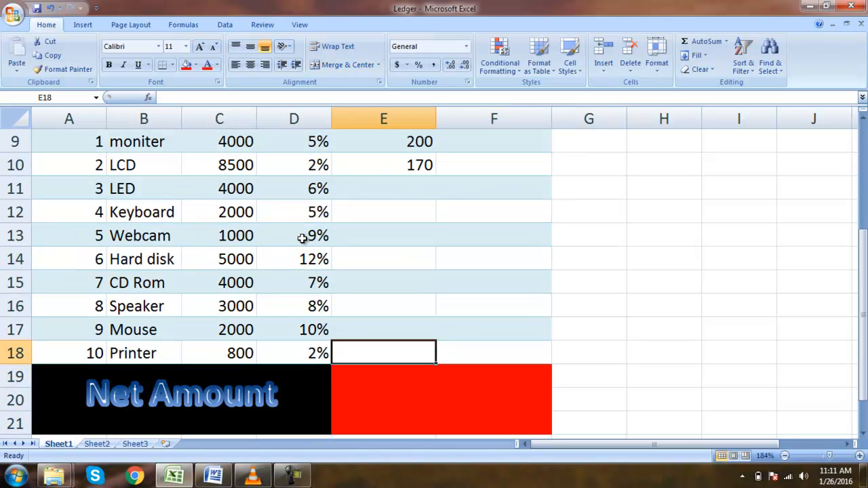
key(shift+Up)
key(shift+Up)
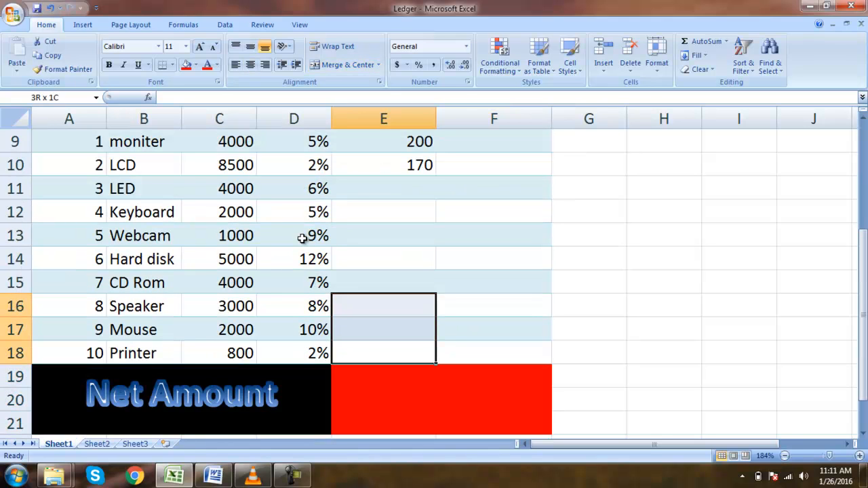
key(Up)
key(Up)
key(Up)
key(Up)
key(Up)
key(Up)
key(Up)
key(Up)
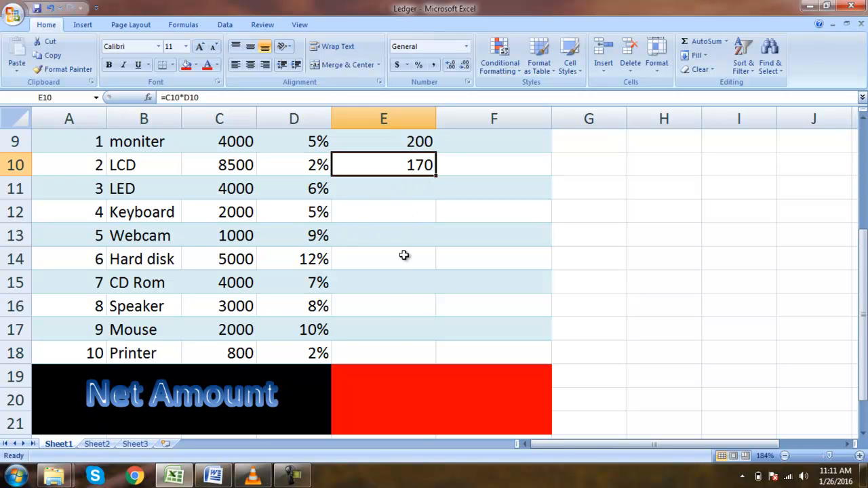
Fill the discount formula down E10:E18 and change Printer's Dis% in D18 to 6%.
shift+click(394, 353)
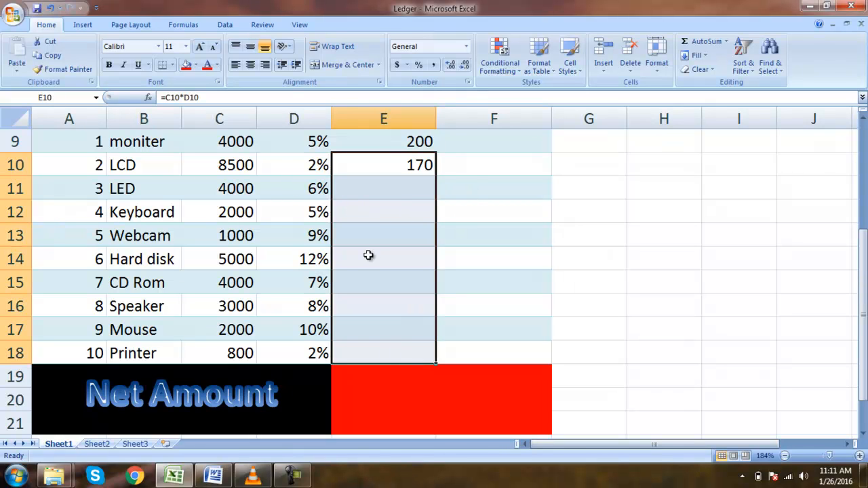
key(ctrl+d)
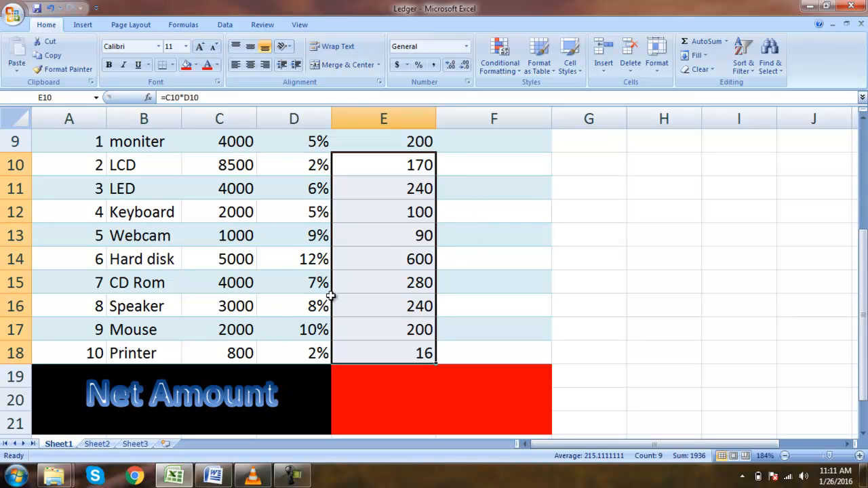
click(309, 351)
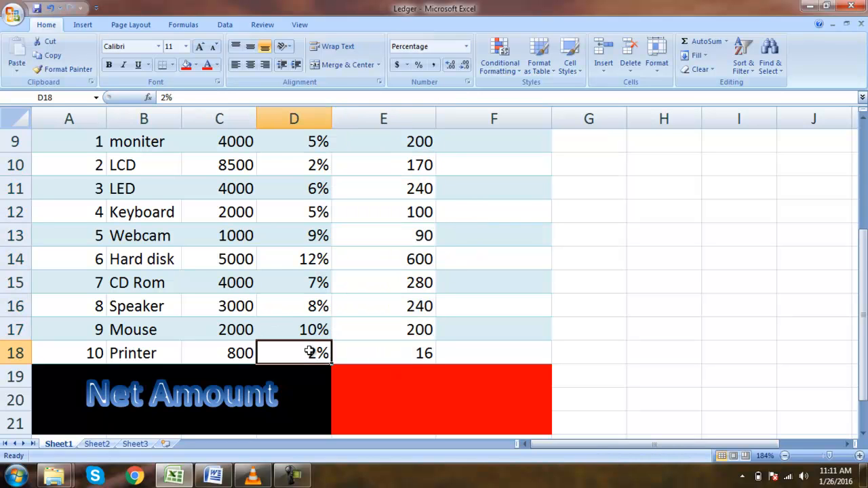
double_click(309, 351)
key(Delete)
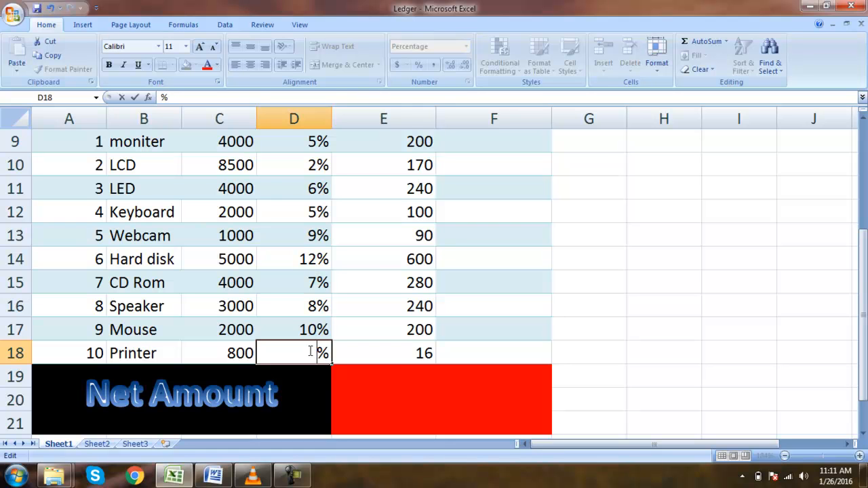
text(6)
key(Tab)
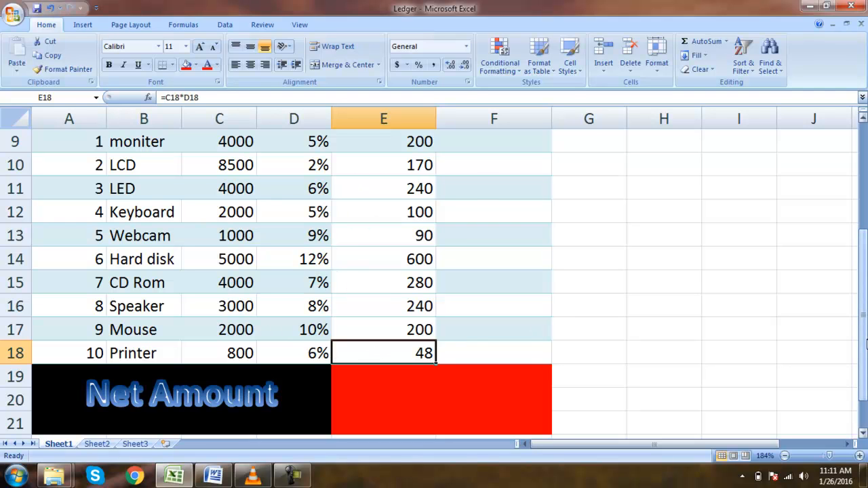
drag(863, 350, 864, 242)
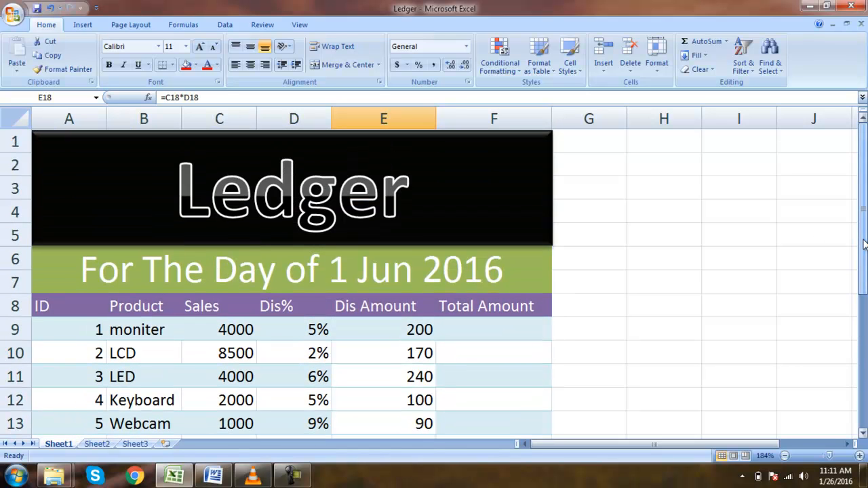
Enter =C9-E9 in F9 so the monitor's Total Amount shows 3800.
click(518, 334)
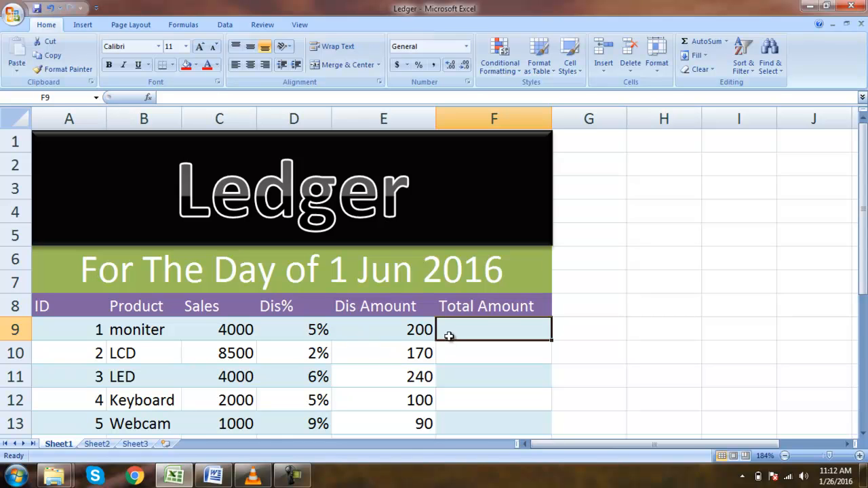
text(=)
key(Left)
key(Left)
key(Left)
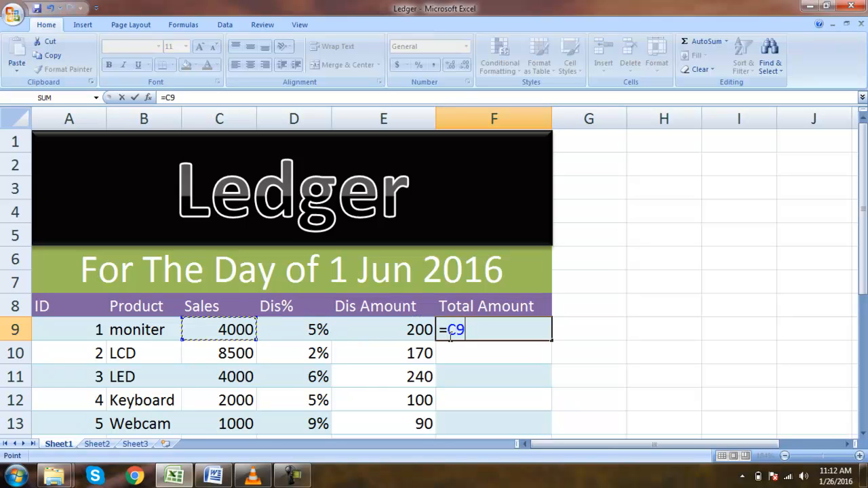
text(-)
key(Left)
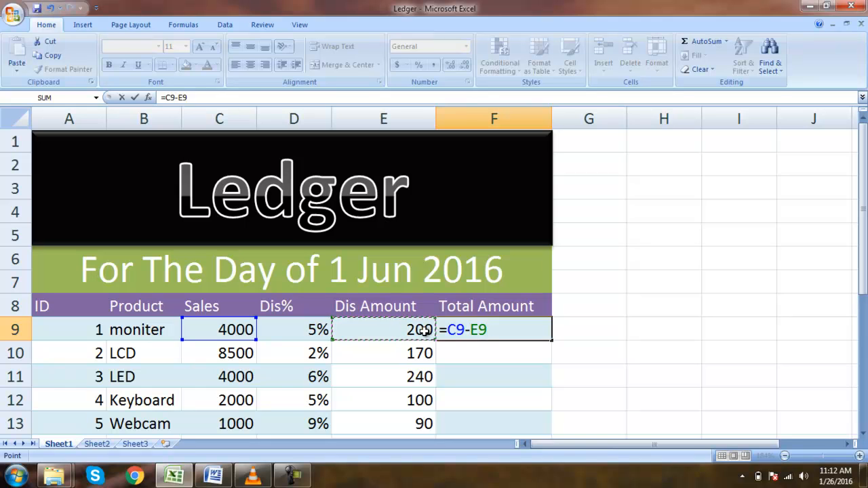
key(Return)
key(Up)
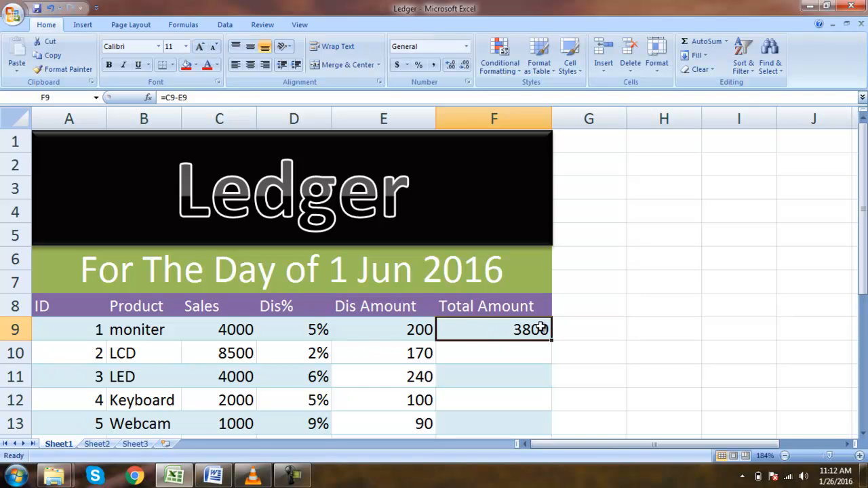
Fill the Total Amount formula down F9:F18 and spot-check F10 and F12.
drag(863, 191, 865, 291)
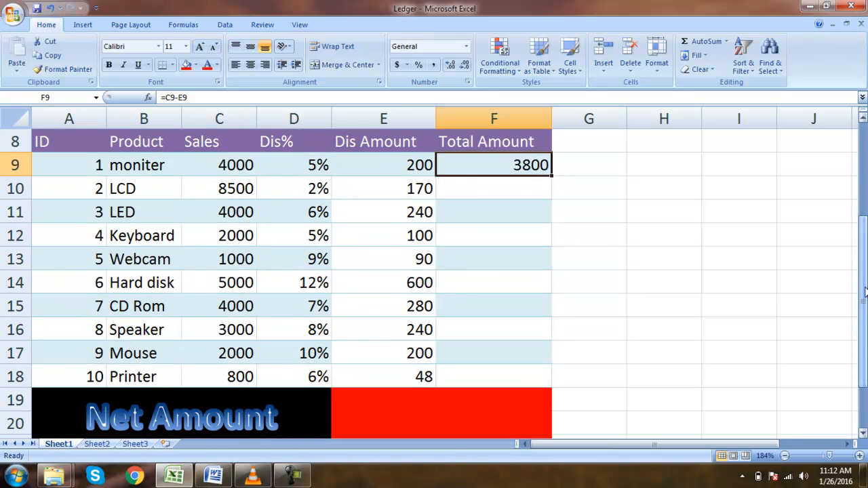
shift+click(521, 376)
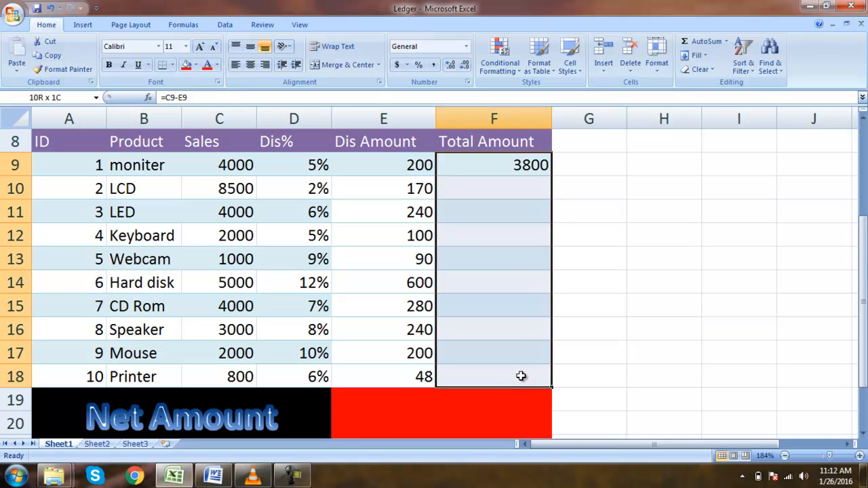
key(ctrl+d)
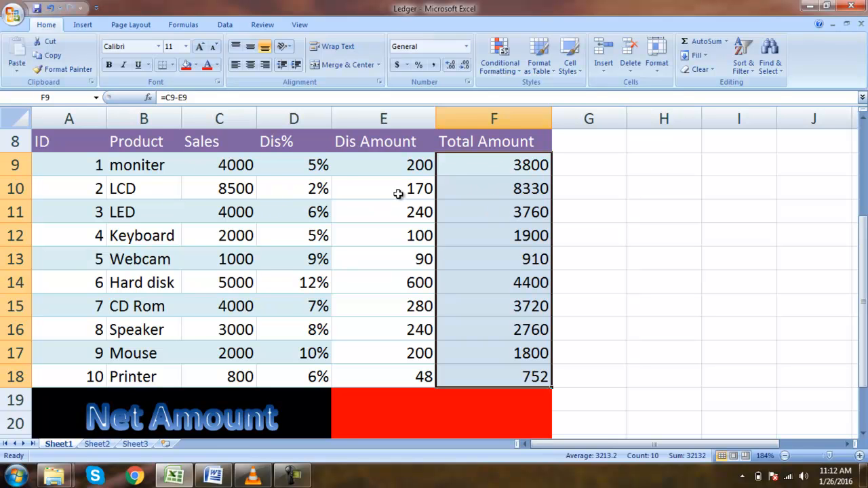
click(517, 195)
click(488, 234)
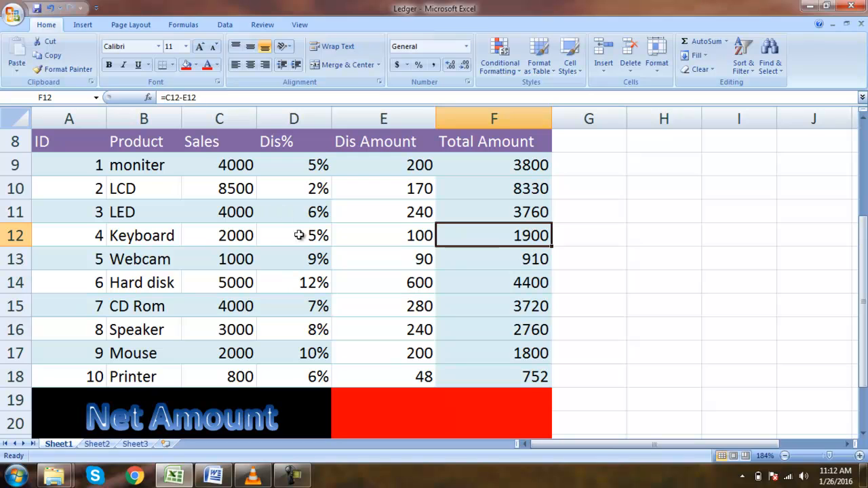
Enter =SUM(F9:F18) in the red merged Net Amount cell E19, giving 32132.
click(520, 403)
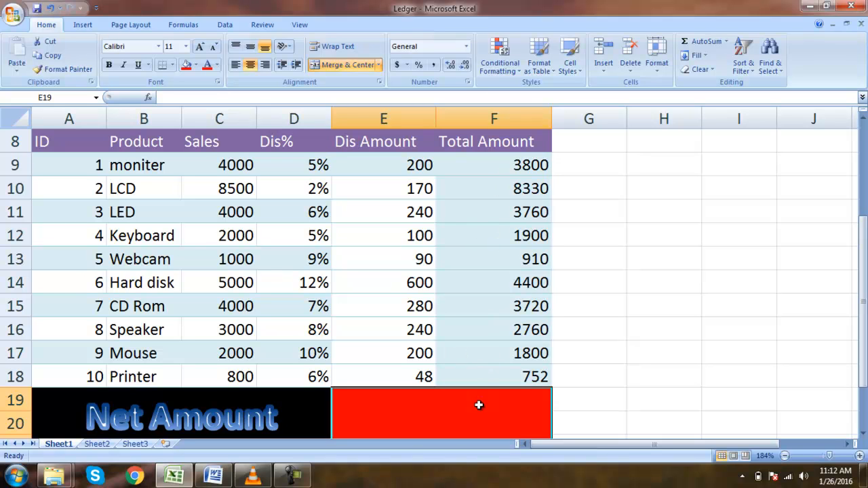
text(=)
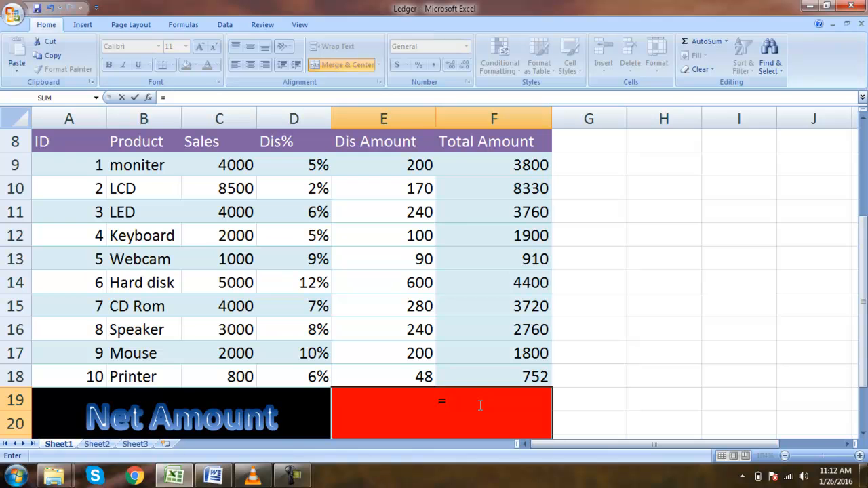
text(SUM)
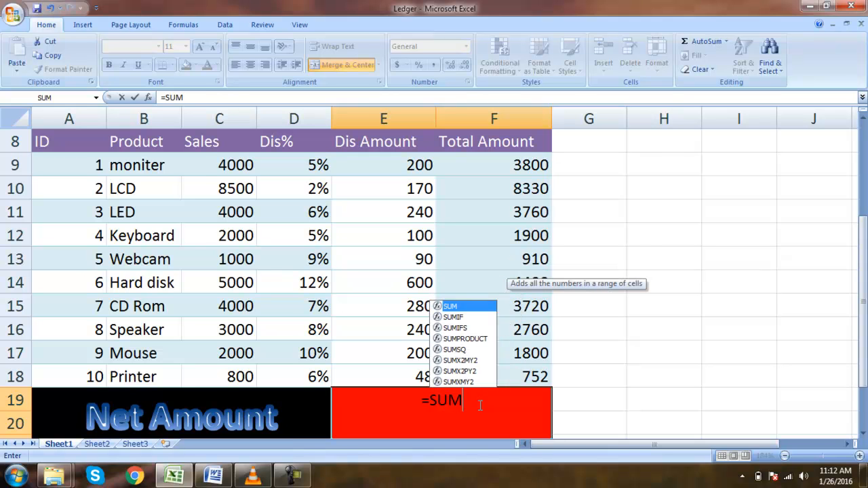
text(()
key(Up)
key(Right)
key(shift+Up)
key(shift+Up)
key(shift+Up)
key(shift+Up)
key(shift+Up)
key(shift+Up)
key(shift+Up)
key(shift+Up)
key(shift+Up)
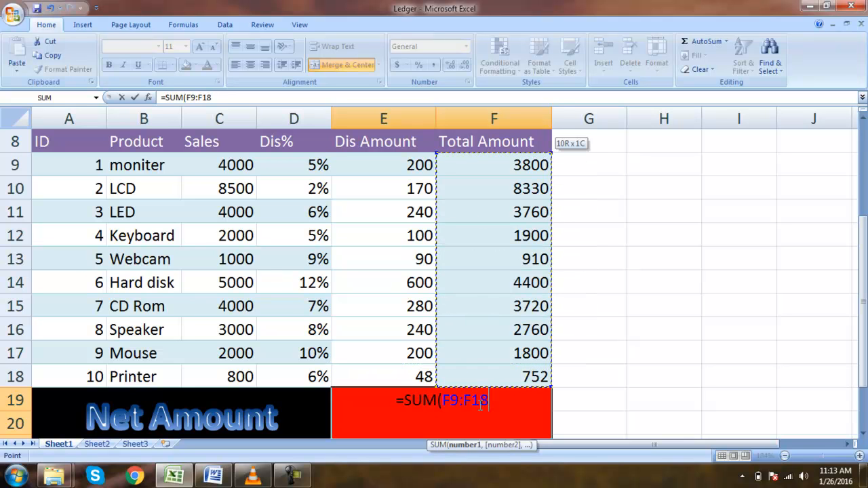
text())
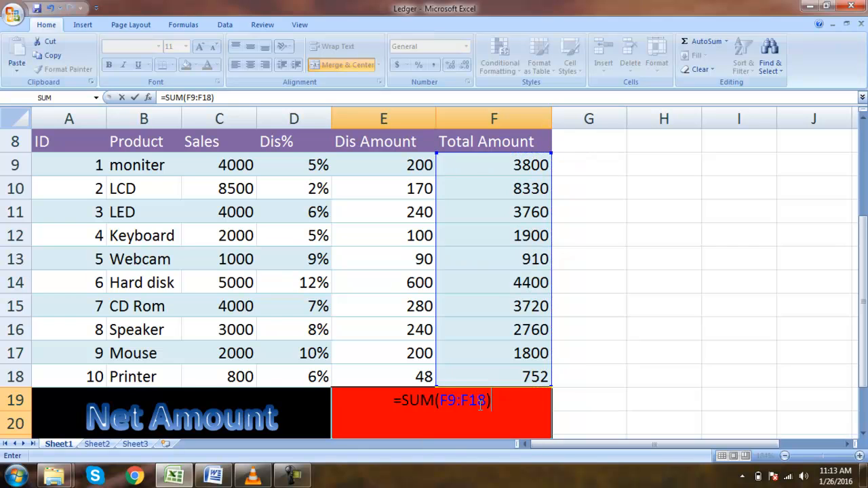
key(Return)
click(479, 405)
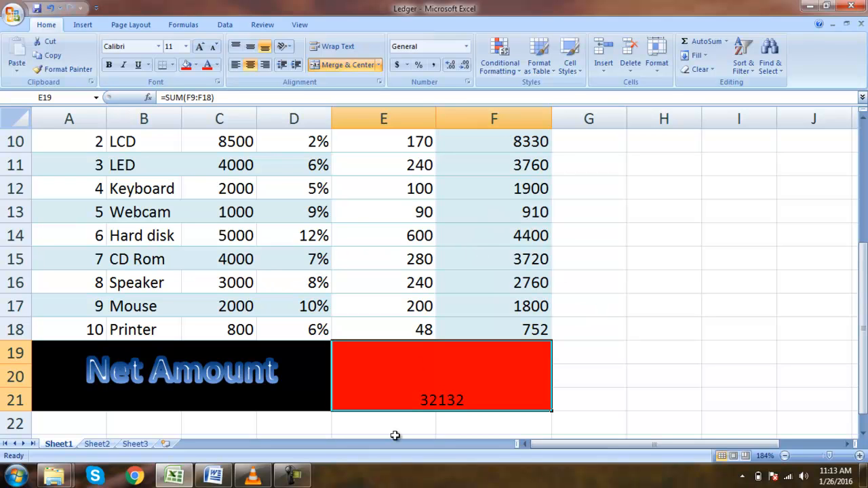
drag(861, 314, 864, 346)
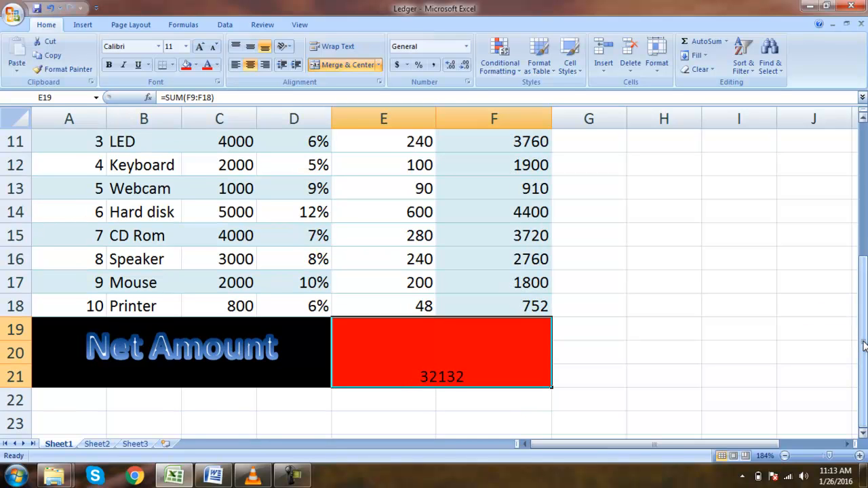
click(864, 345)
drag(864, 346, 863, 273)
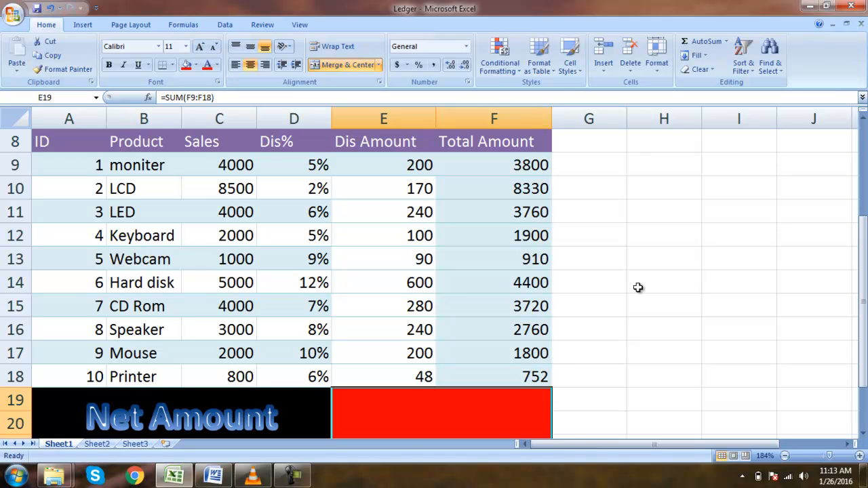
drag(864, 242, 865, 282)
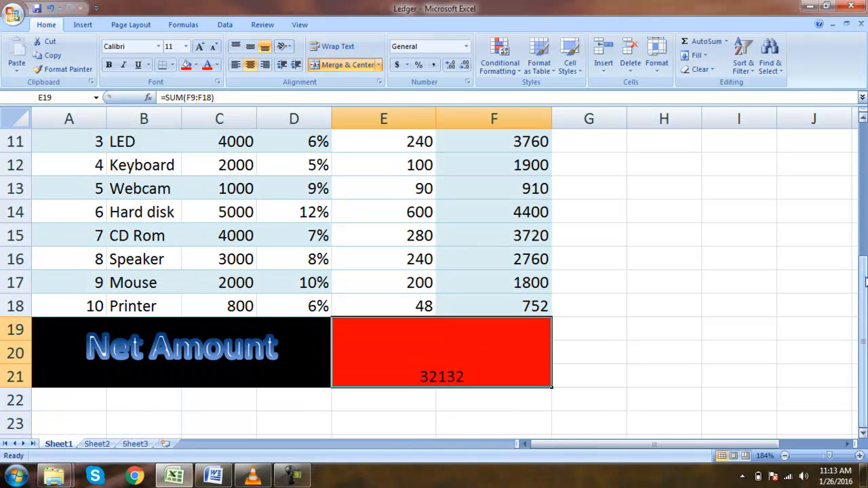